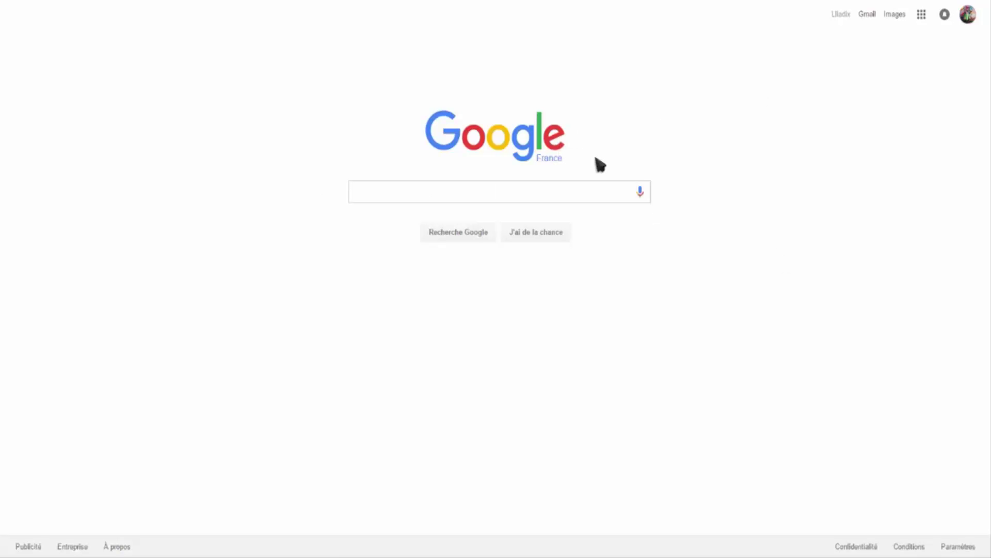
# - Check the TubeTycoon B1.2.3 archive in the tube tycoon folder in File Explorer, and return to the browser
pyautogui.click(476, 191)
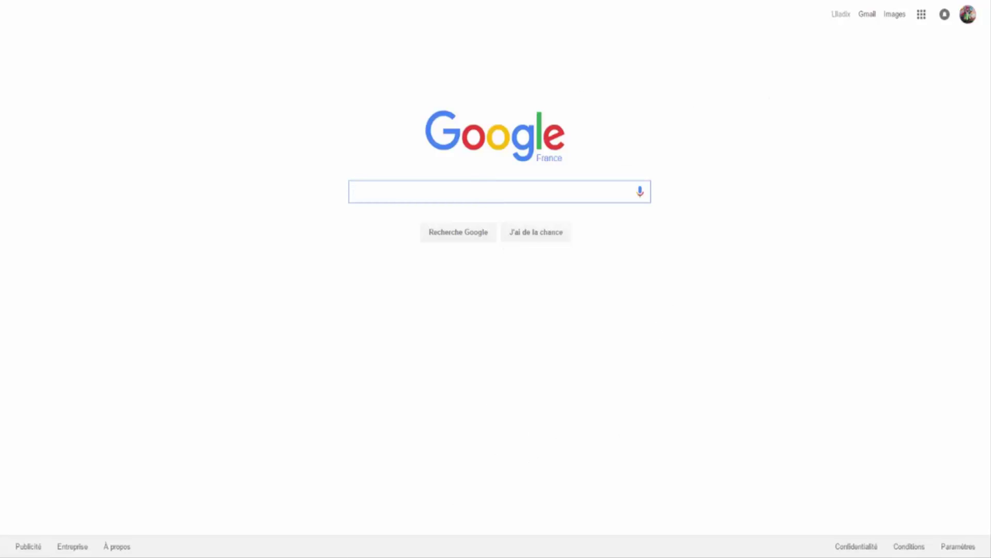
pyautogui.click(295, 542)
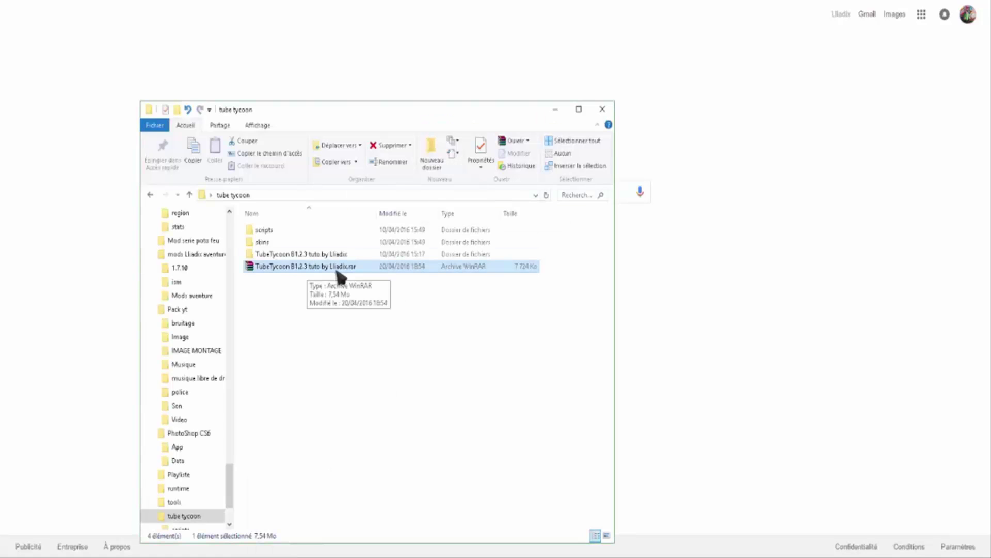
pyautogui.click(687, 160)
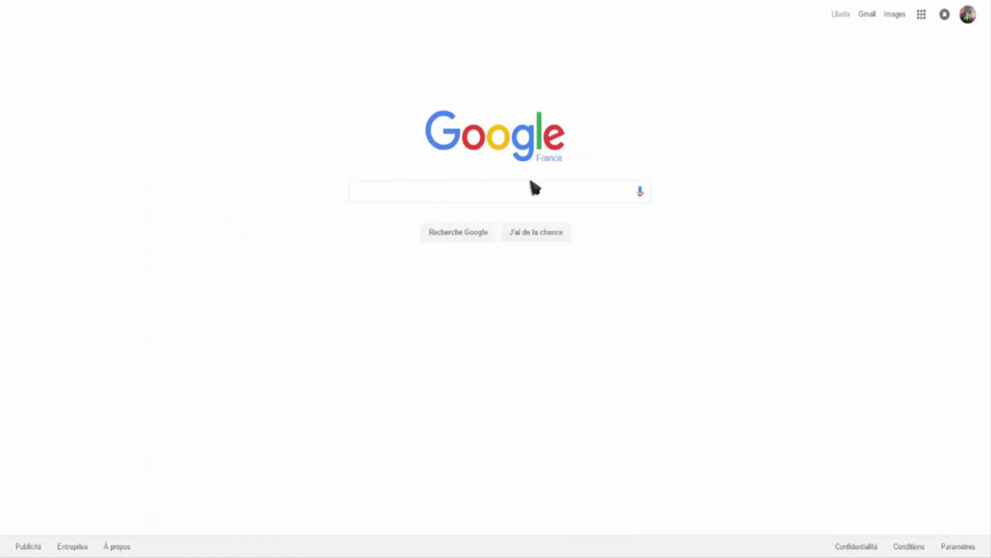
# - Search Google for "mediafire" and open the official MediaFire website
pyautogui.click(515, 193)
pyautogui.write('me')
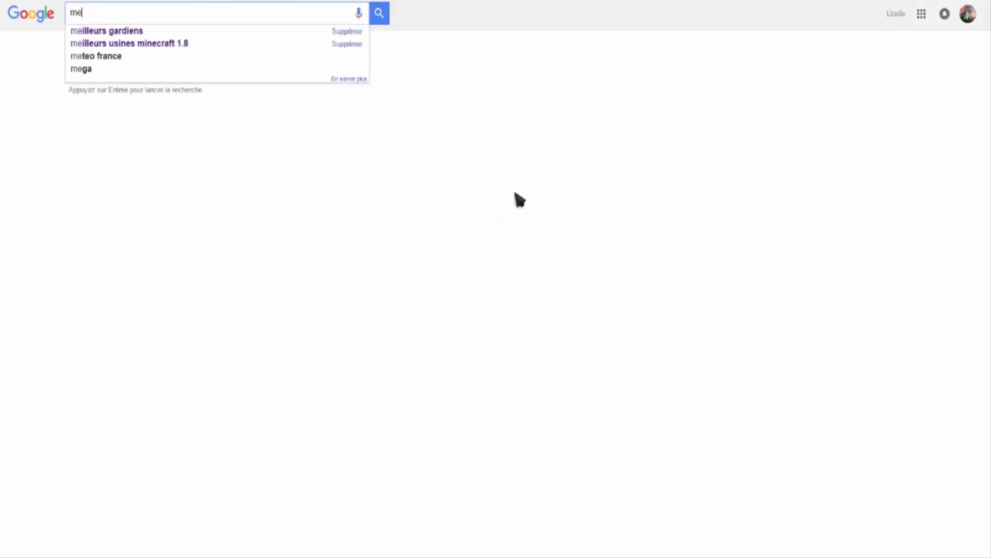
pyautogui.write('diafire')
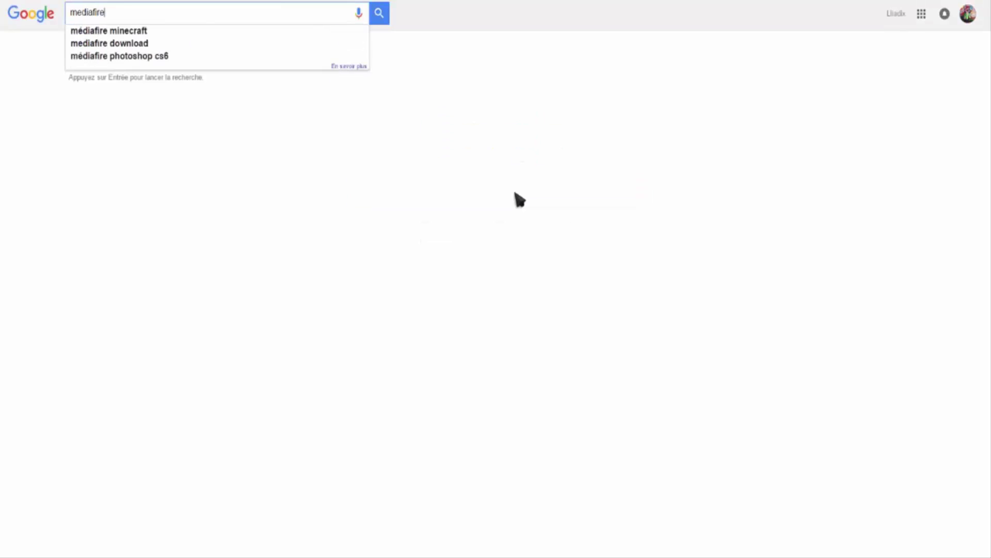
pyautogui.press('Return')
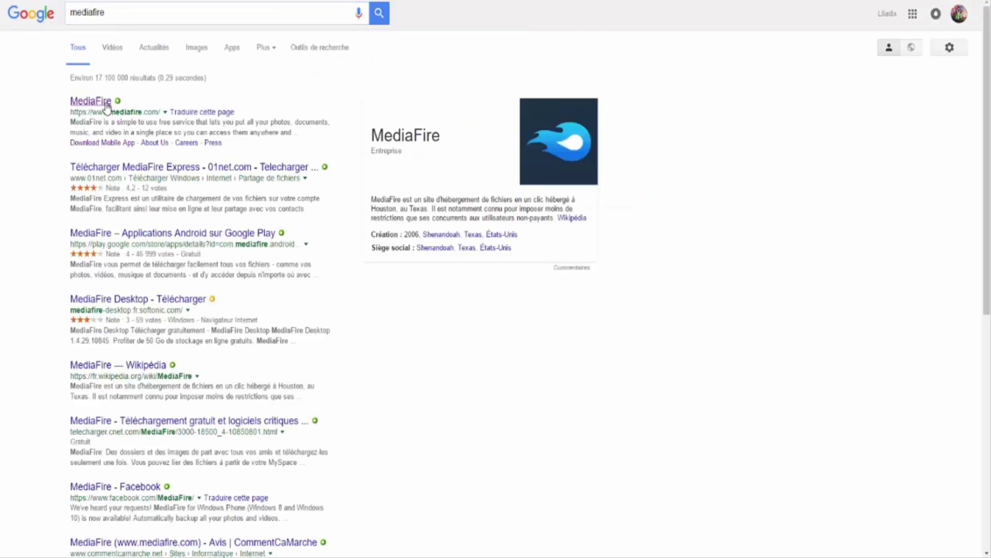
pyautogui.click(104, 107)
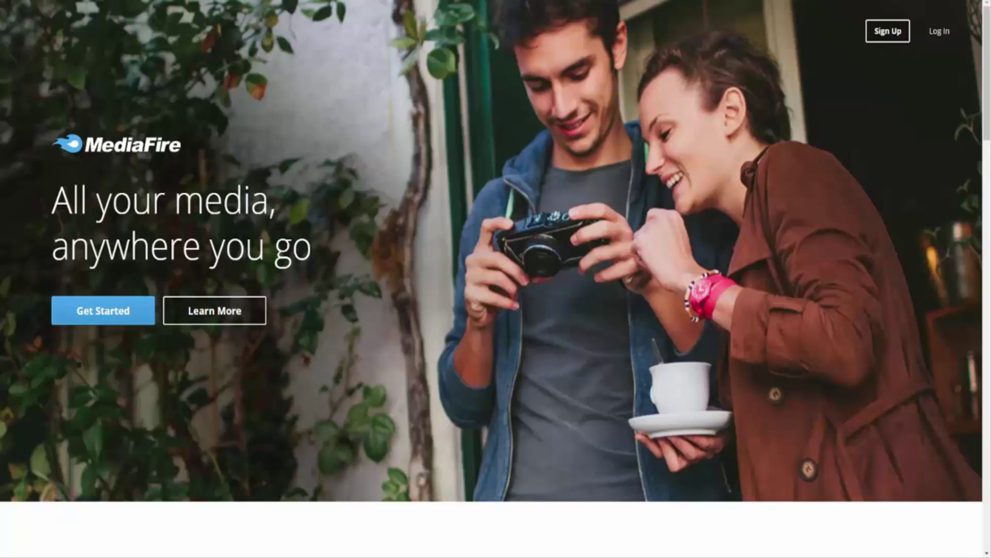
# - Start signing up for MediaFire with the free Basic plan
pyautogui.click(129, 316)
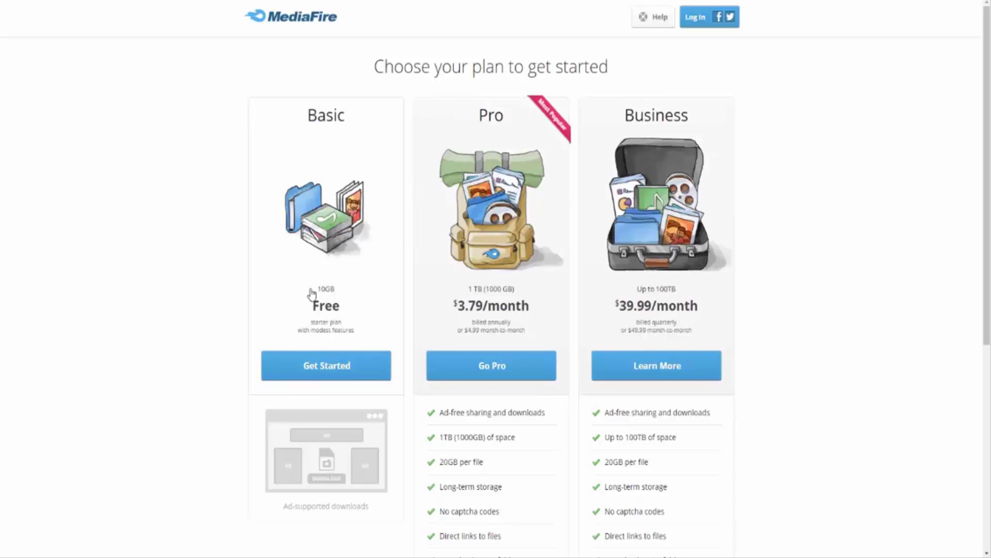
pyautogui.moveTo(310, 290); pyautogui.dragTo(365, 293)
pyautogui.click(364, 294)
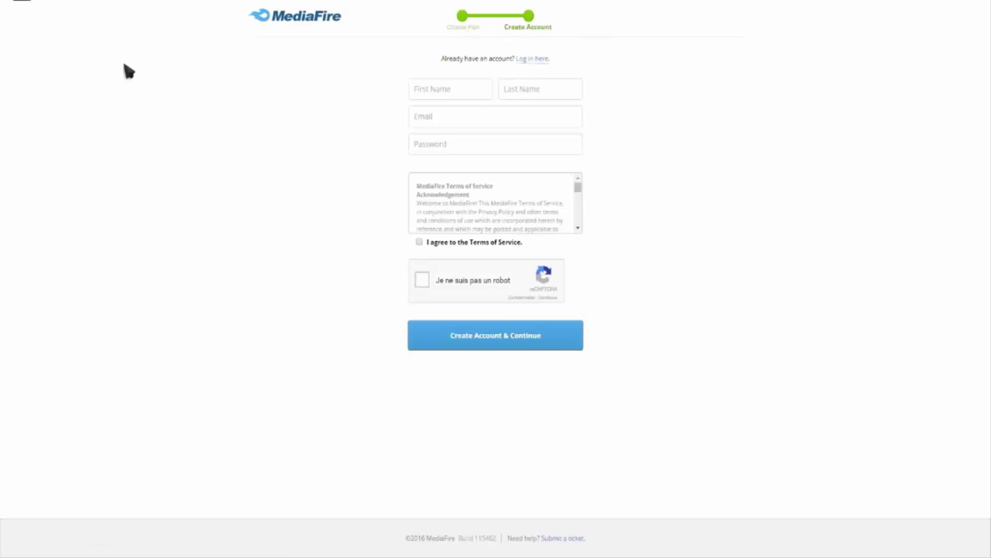
pyautogui.click(421, 333)
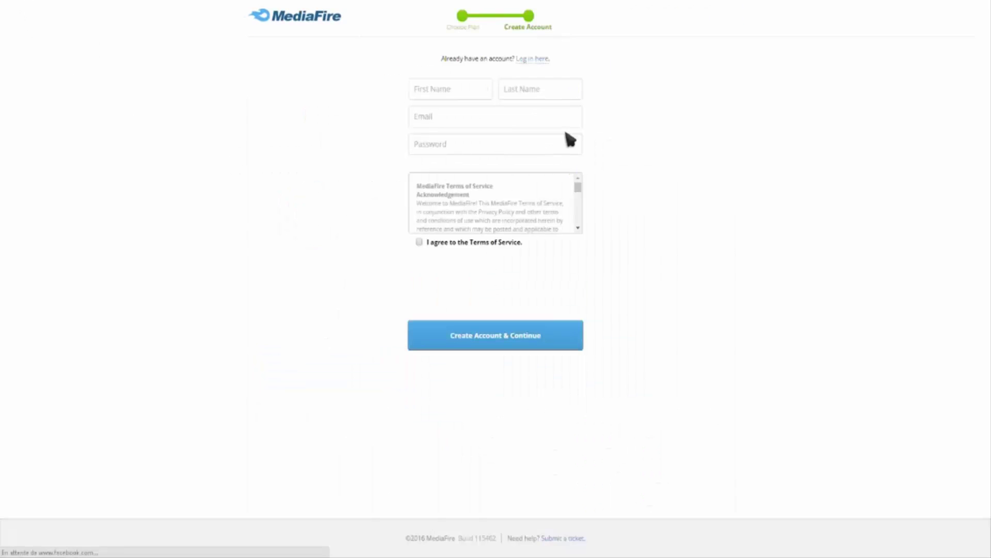
# - Fill in the first name, last name and email on the account creation form
pyautogui.click(457, 91)
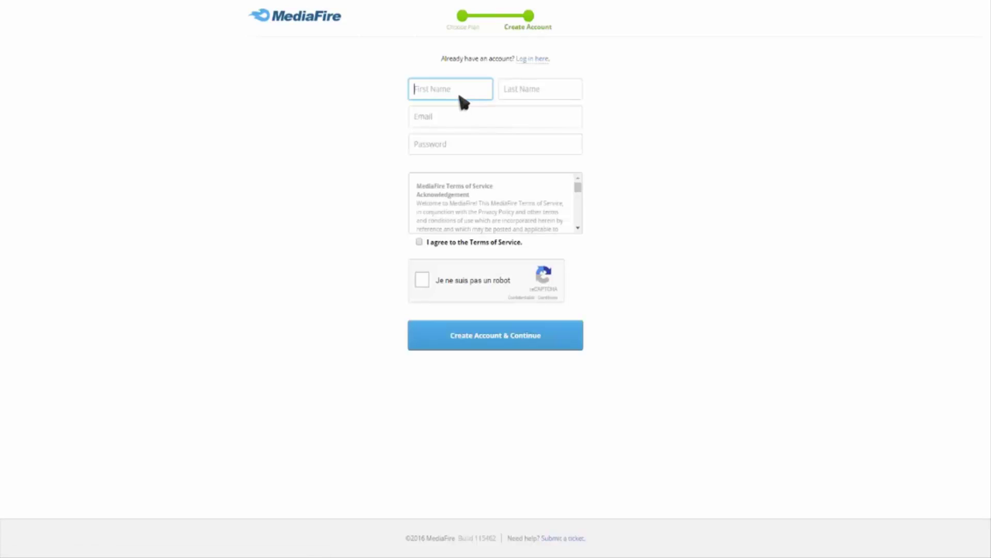
pyautogui.write('ertyhu')
pyautogui.click(549, 88)
pyautogui.write('ertyhu')
pyautogui.click(507, 123)
pyautogui.write('r')
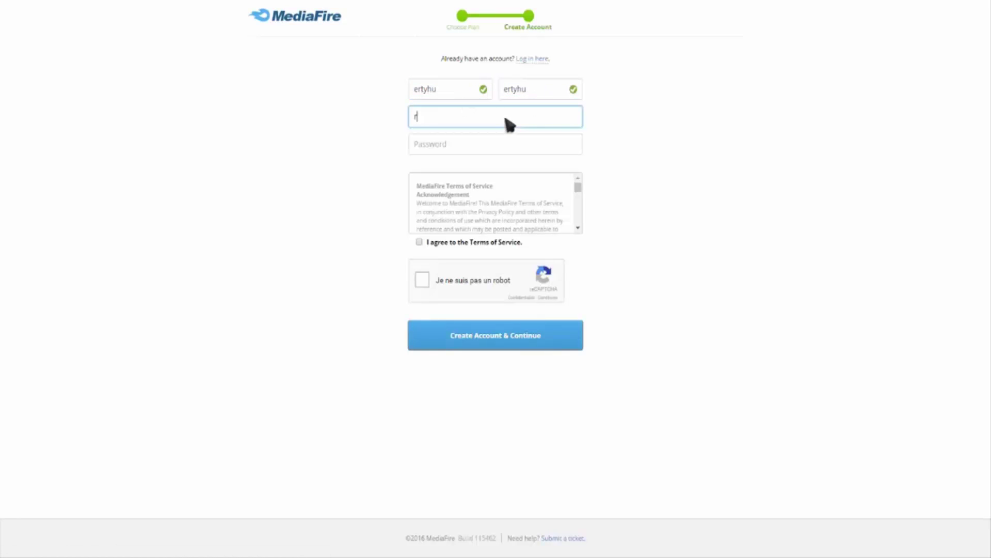
pyautogui.write('tghj')
# - Enter and repeat the account password, and tick the Terms of Service agreement and the robot check
pyautogui.click(488, 145)
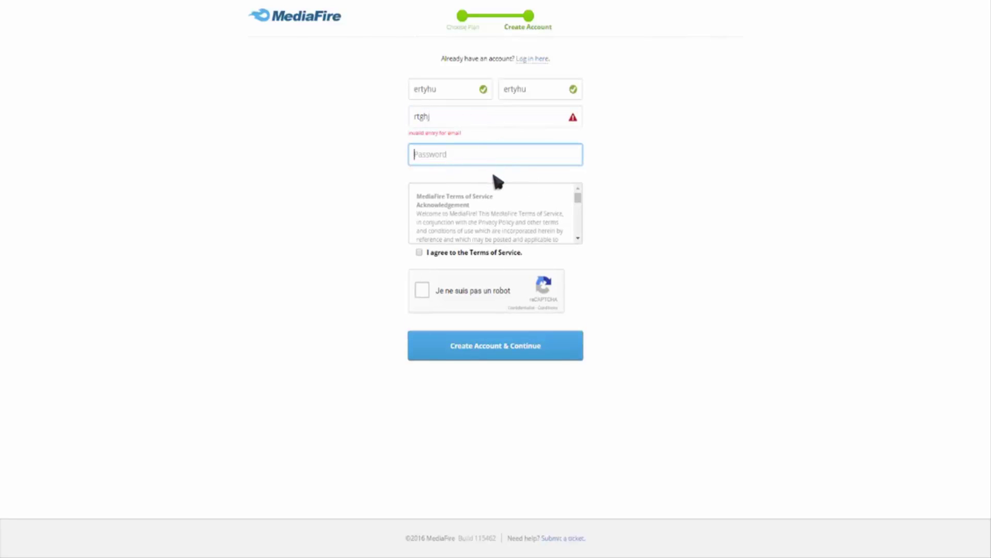
pyautogui.write('*******')
pyautogui.click(475, 178)
pyautogui.write('*******')
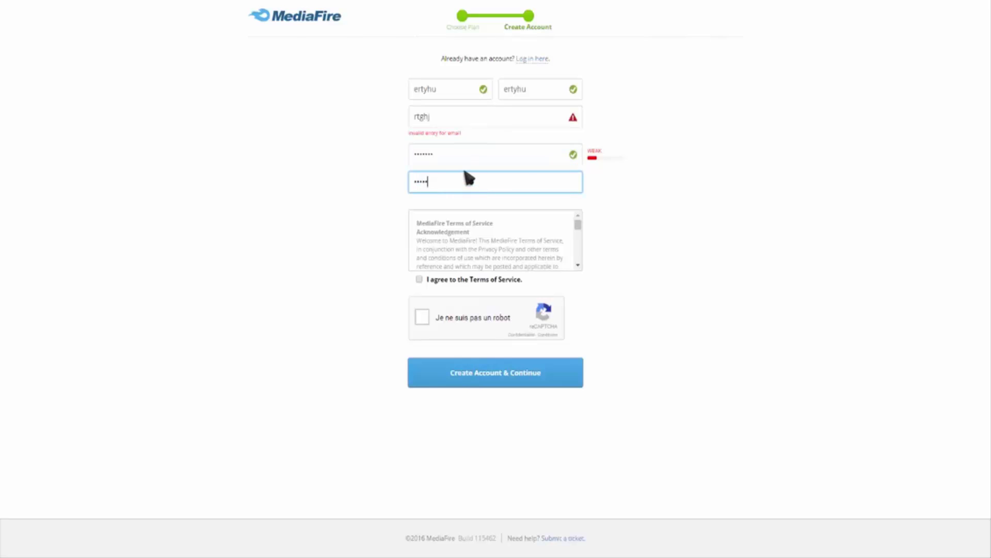
pyautogui.click(421, 279)
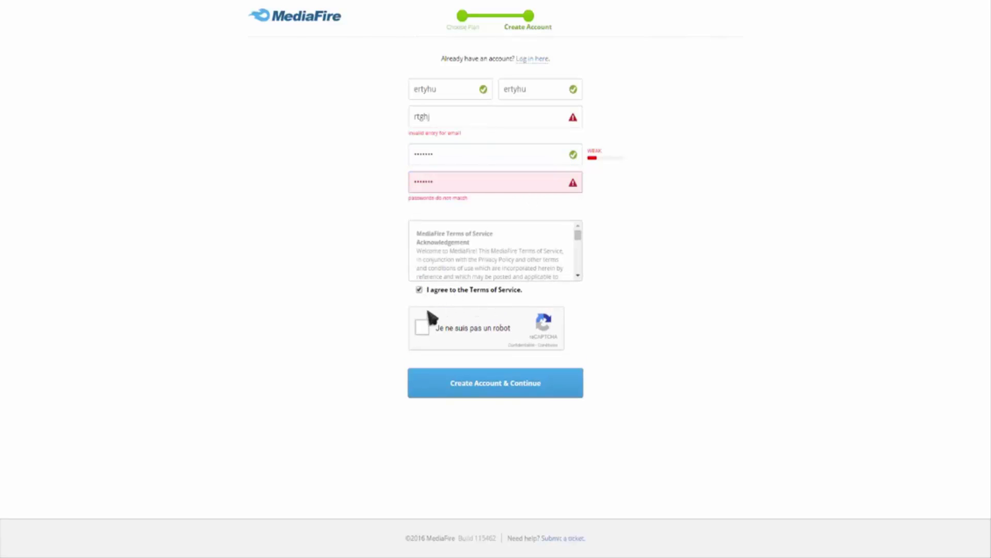
pyautogui.click(423, 326)
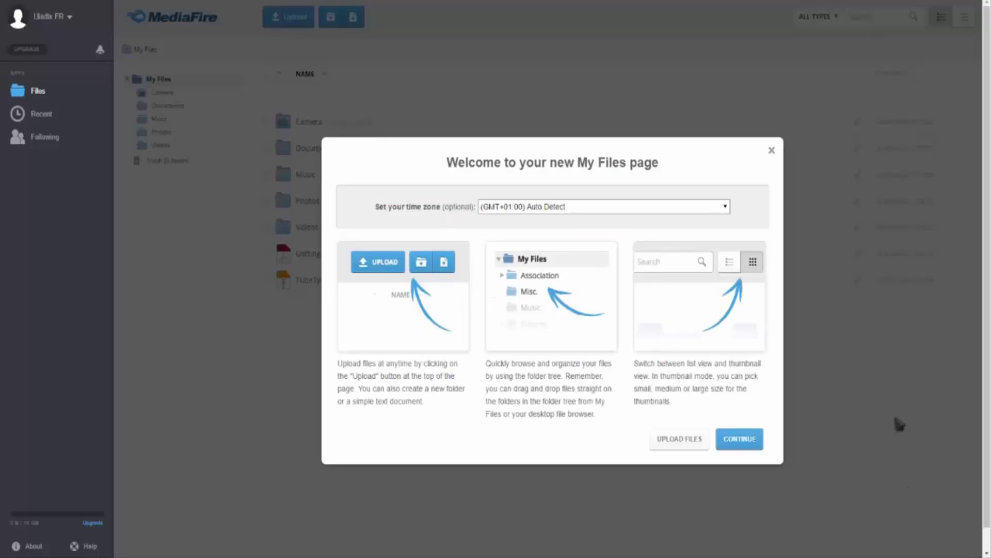
# - Dismiss the welcome dialog and view the file options of the TubeTycoon B1.2.3 archive in My Files
pyautogui.click(774, 154)
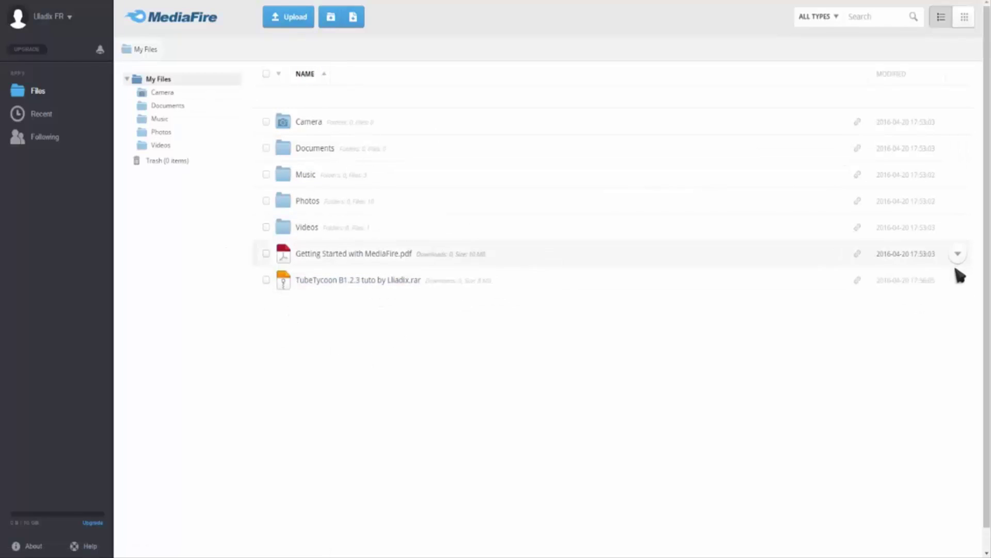
pyautogui.click(957, 279)
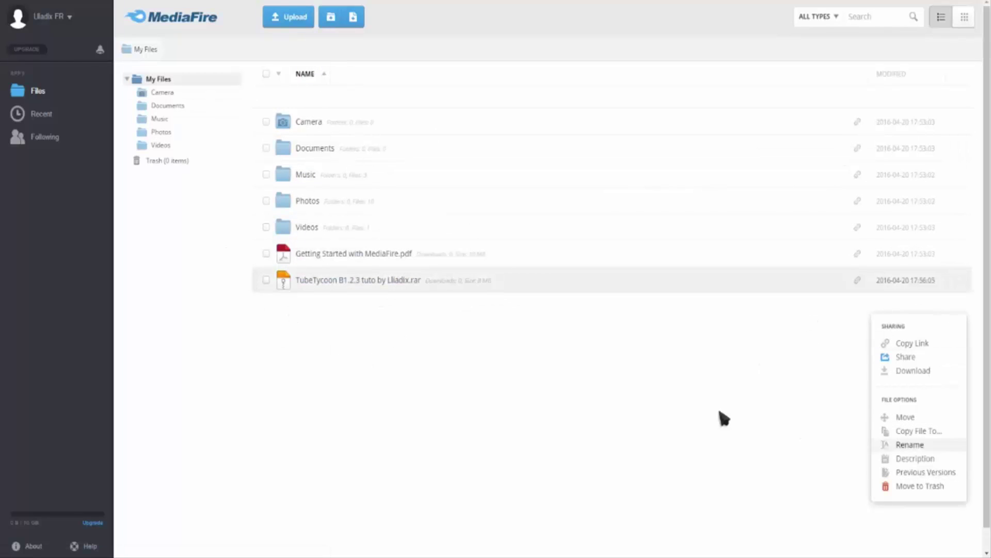
pyautogui.click(656, 387)
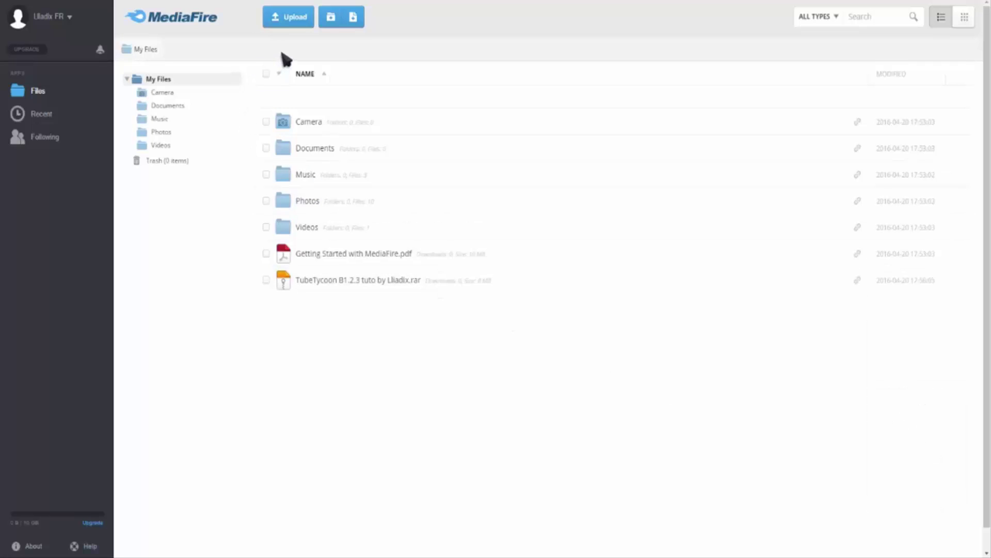
# - Add the TubeTycoon B1.2.3 .rar archive from the computer's tube tycoon folder to a new upload
pyautogui.click(297, 27)
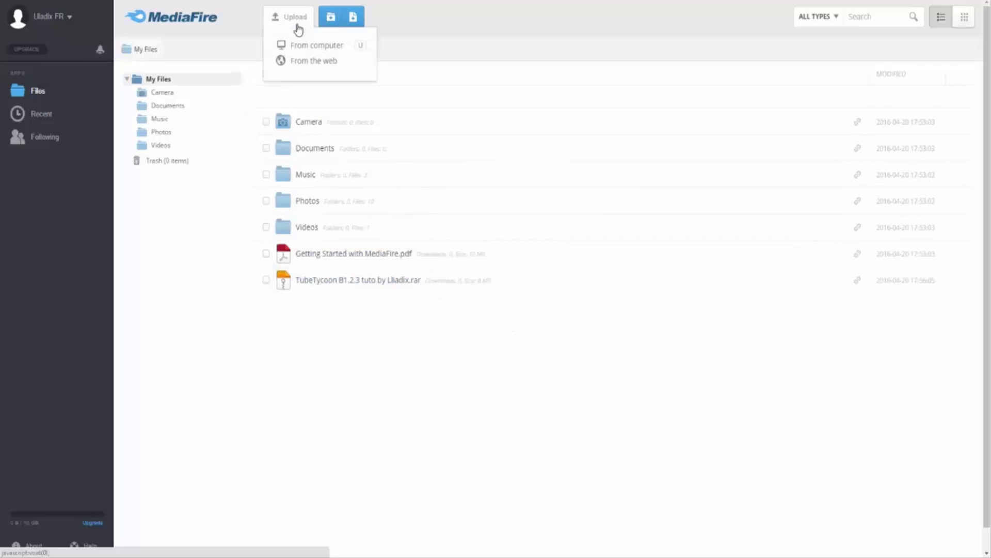
pyautogui.click(309, 50)
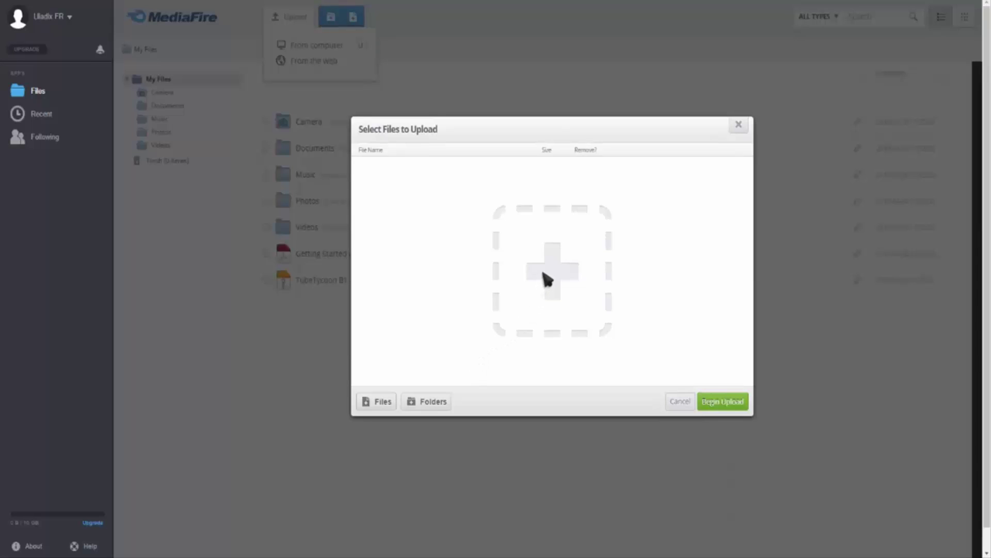
pyautogui.click(551, 253)
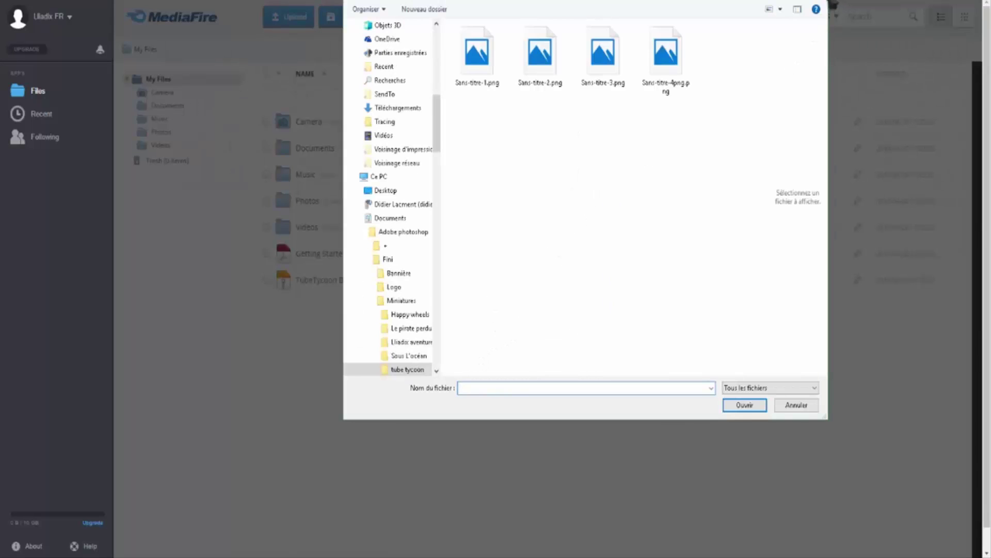
pyautogui.press('Escape')
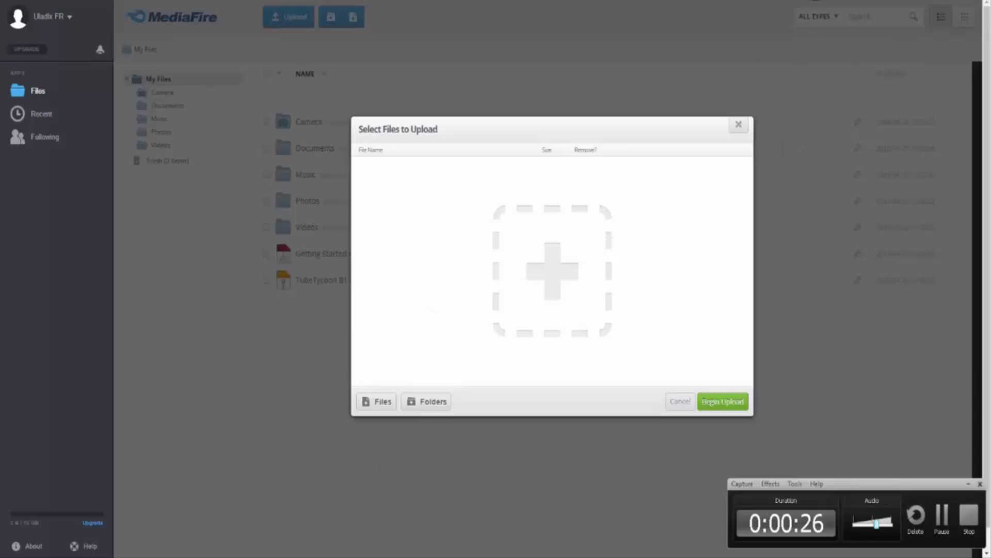
pyautogui.hotkey('alt', 'Tab')
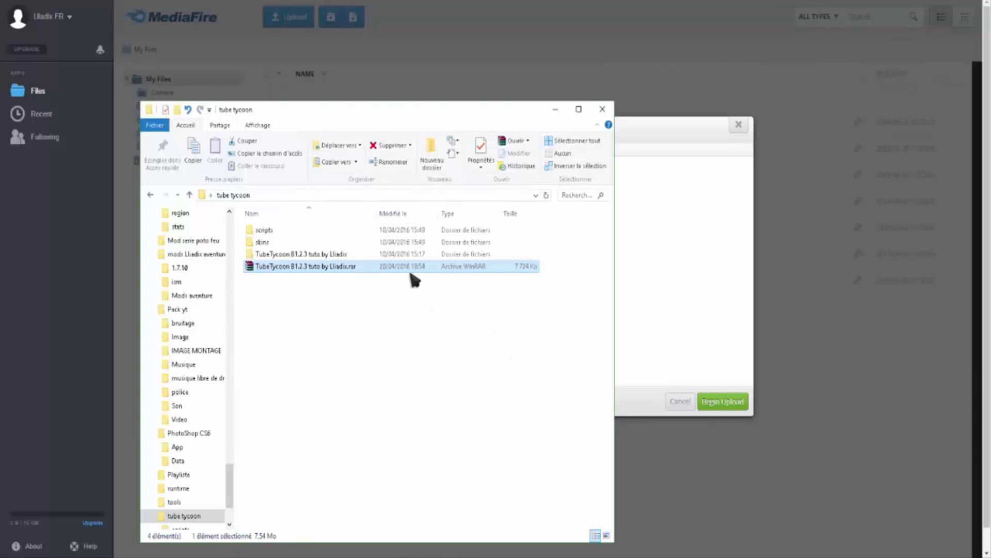
pyautogui.moveTo(411, 267); pyautogui.dragTo(645, 236)
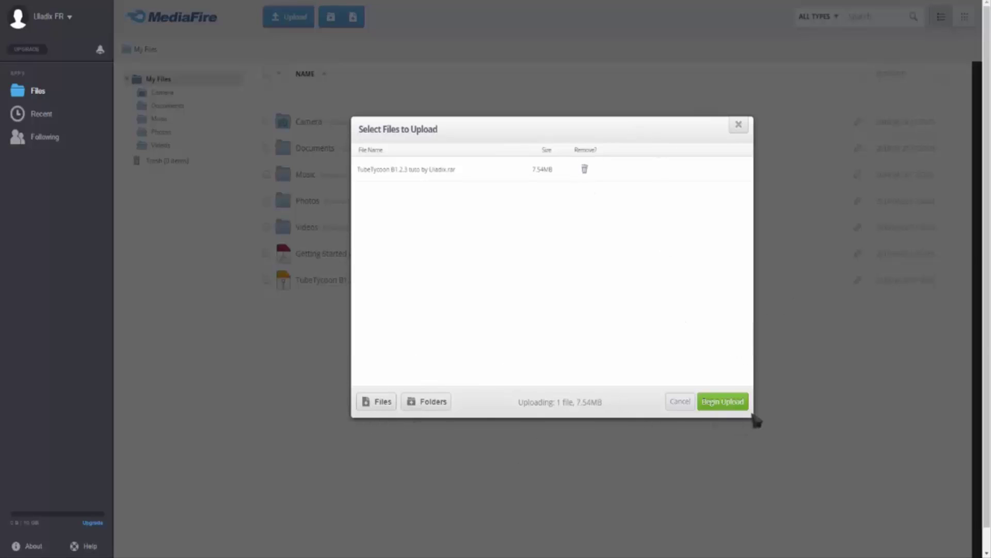
# - Begin uploading the archive to My Files and dismiss the upload window once the transfer is done
pyautogui.click(717, 402)
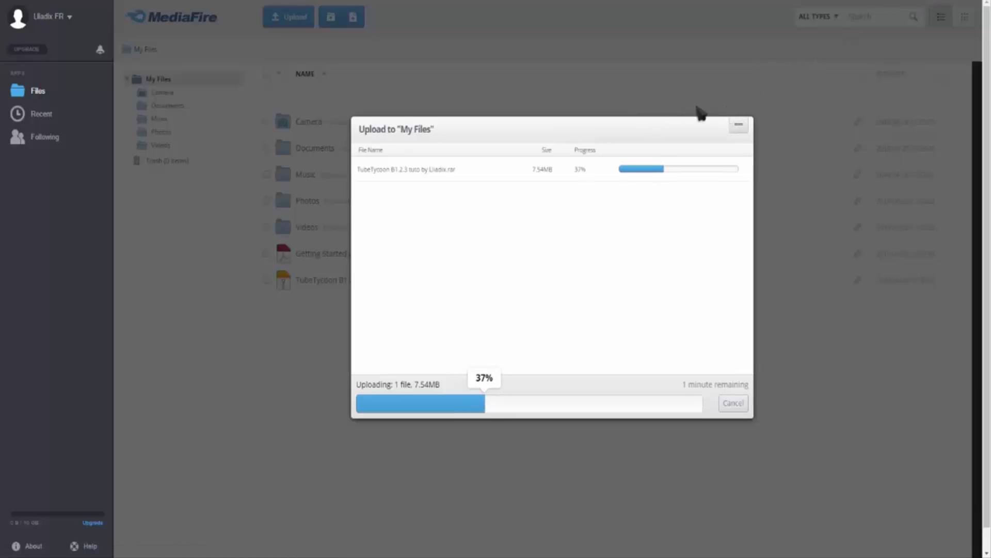
pyautogui.moveTo(674, 385)
pyautogui.mouseDown()
pyautogui.moveTo(755, 392)
pyautogui.moveTo(686, 378)
pyautogui.mouseUp()
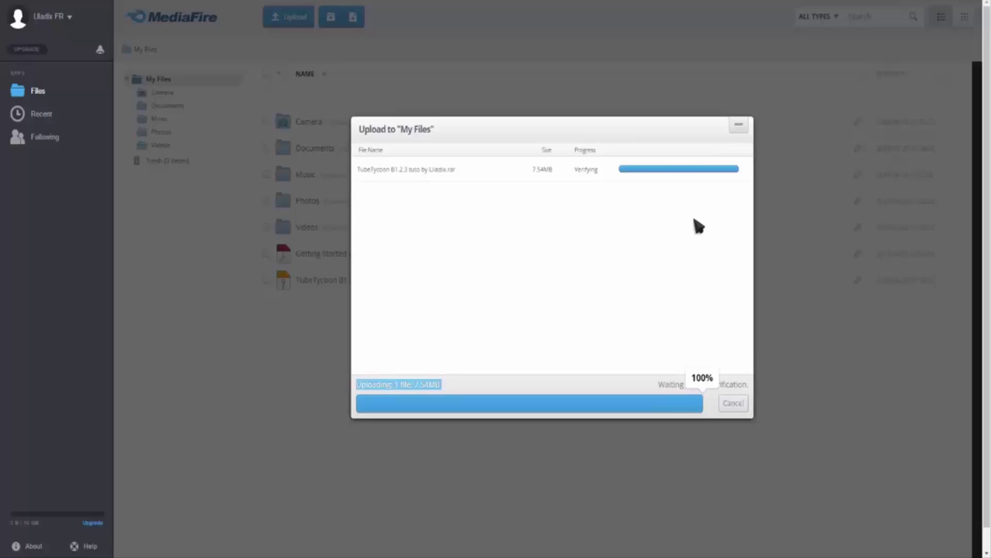
pyautogui.click(738, 129)
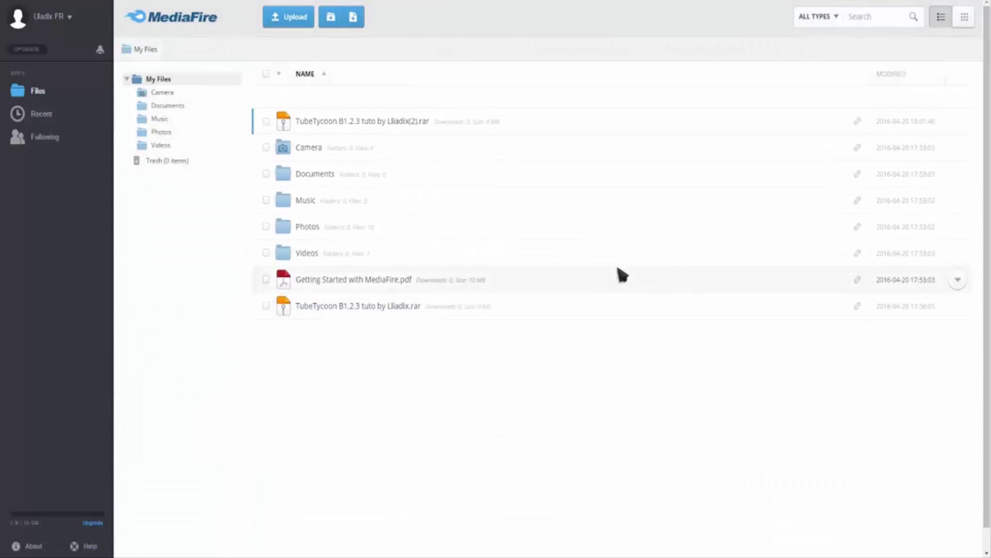
# - Copy the newly uploaded TubeTycoon B1.2.3 archive marked (2) into the My Files folder
pyautogui.click(550, 132)
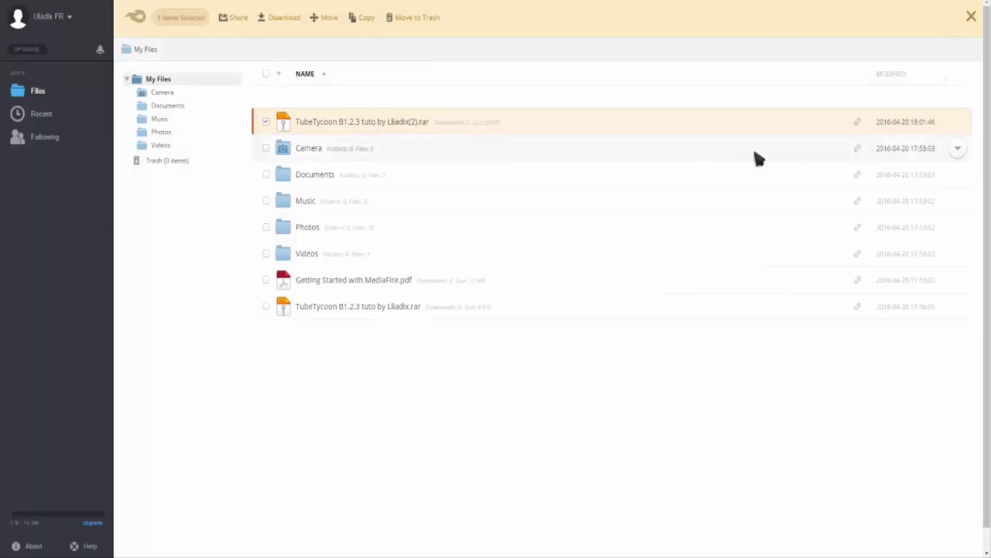
pyautogui.click(957, 124)
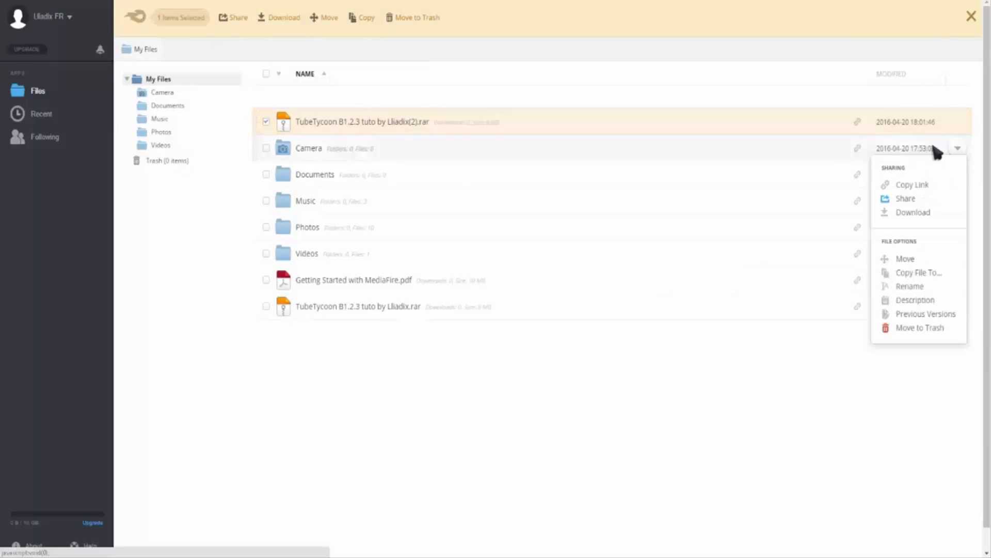
pyautogui.click(916, 273)
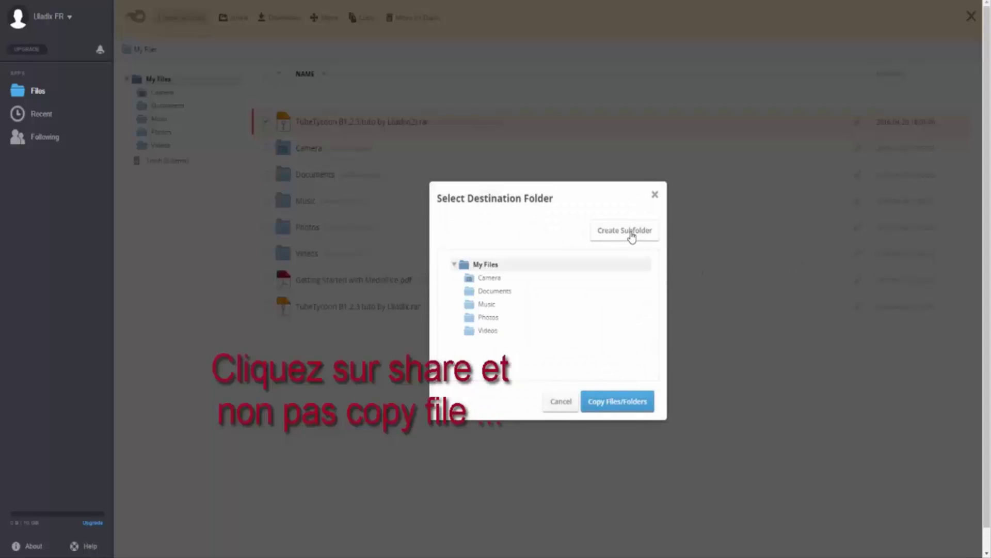
pyautogui.click(618, 402)
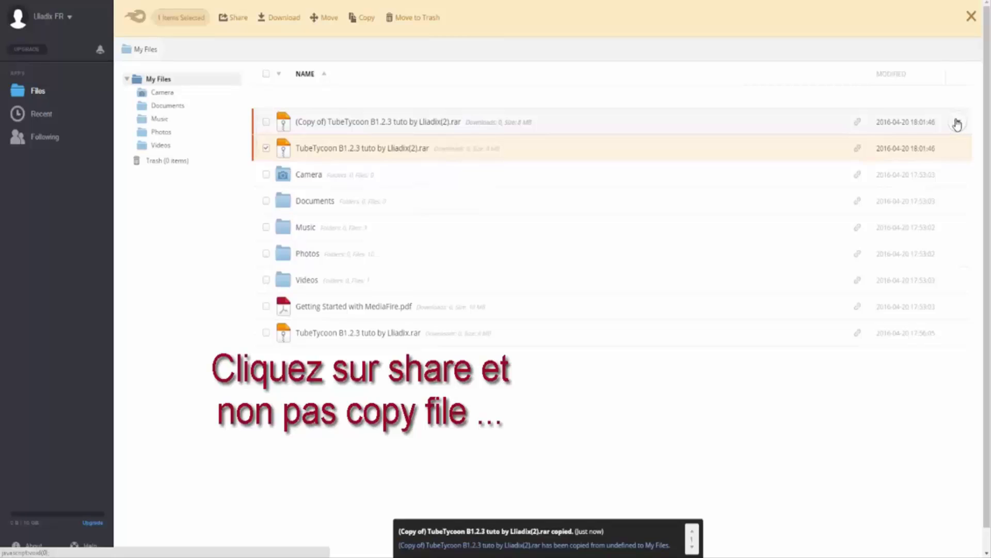
# - Open the sharing dialog of the copied TubeTycoon archive and select its share link
pyautogui.click(957, 124)
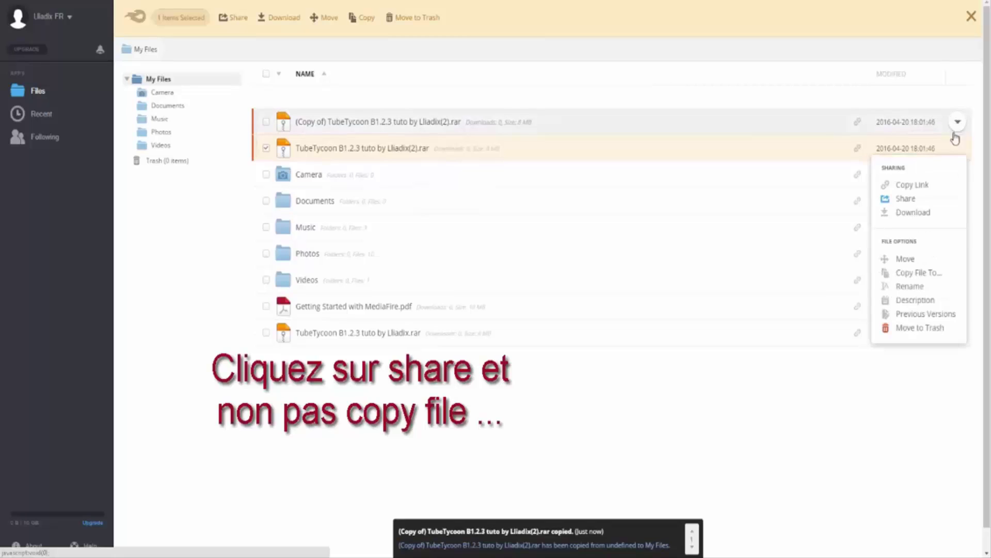
pyautogui.click(903, 199)
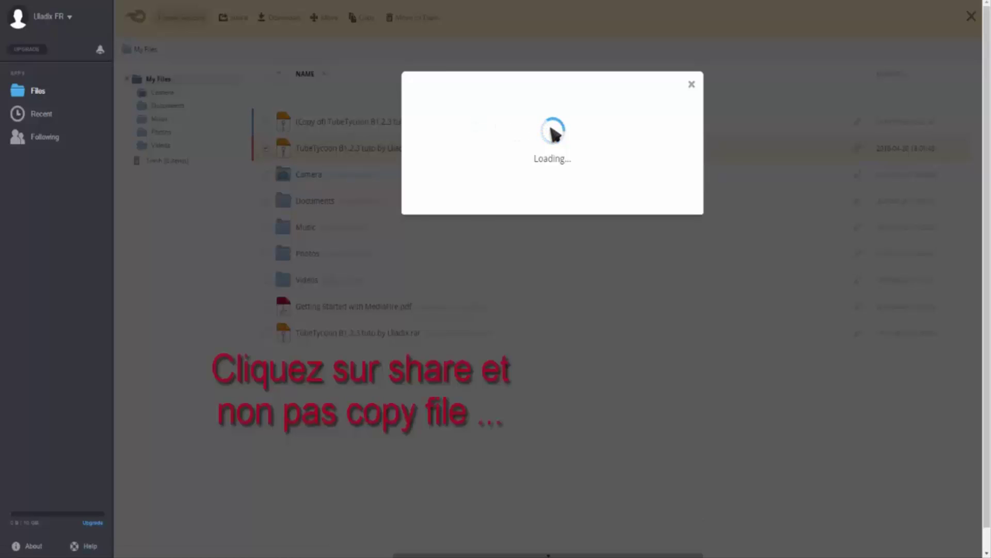
pyautogui.click(591, 132)
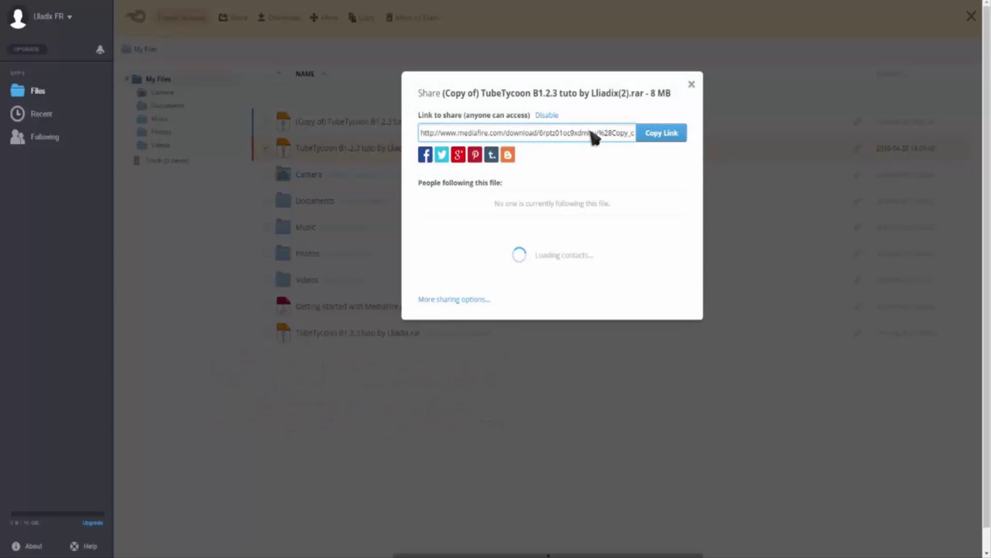
# - Copy the share link of the copied TubeTycoon archive and open its download page in a new browser tab
pyautogui.click(590, 132)
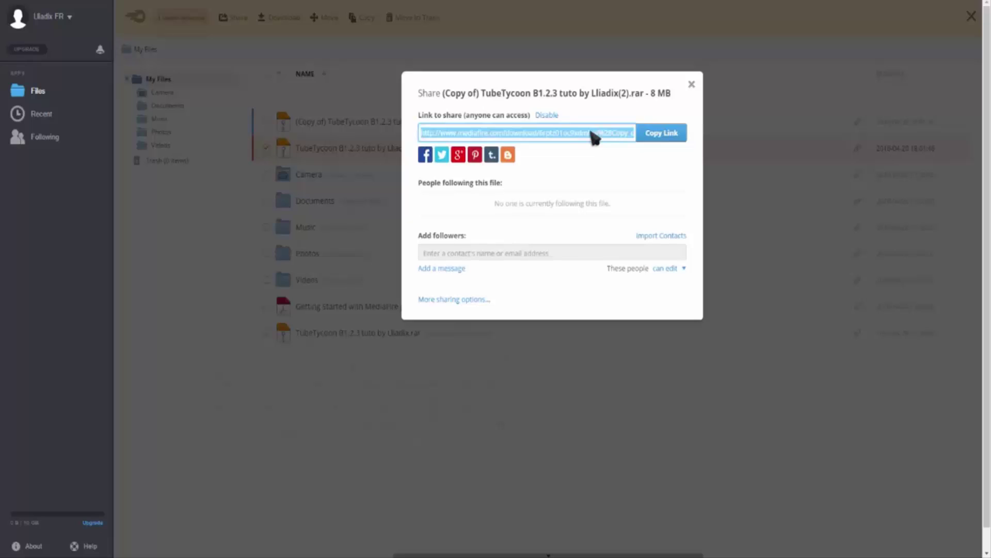
pyautogui.click(692, 85)
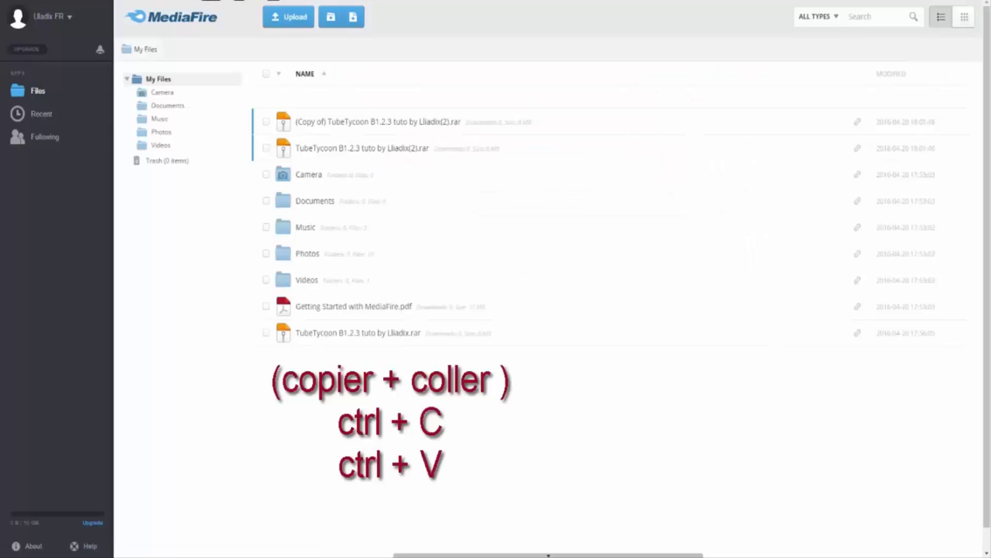
pyautogui.hotkey('ctrl', 't')
pyautogui.hotkey('ctrl', 'v')
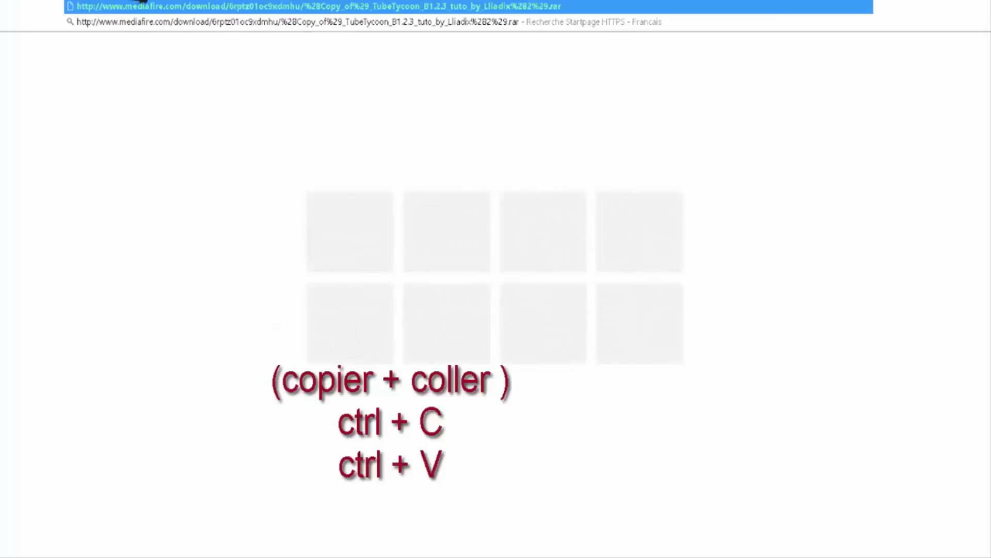
pyautogui.press('Return')
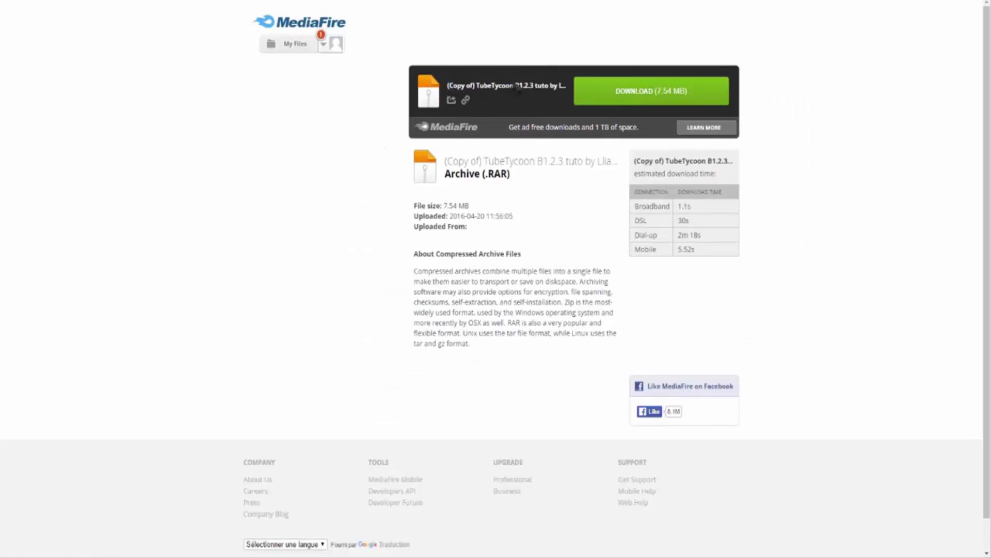
pyautogui.tripleClick(564, 92)
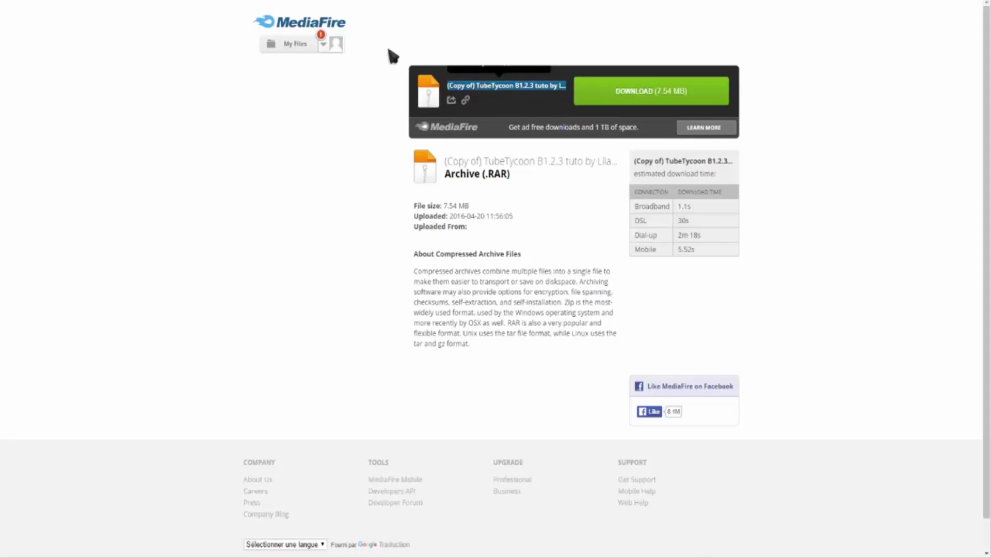
# - Return to My Files and move the (Copy of) TubeTycoon B1.2.3 archive marked (2) to the trash
pyautogui.click(236, 0)
pyautogui.click(958, 123)
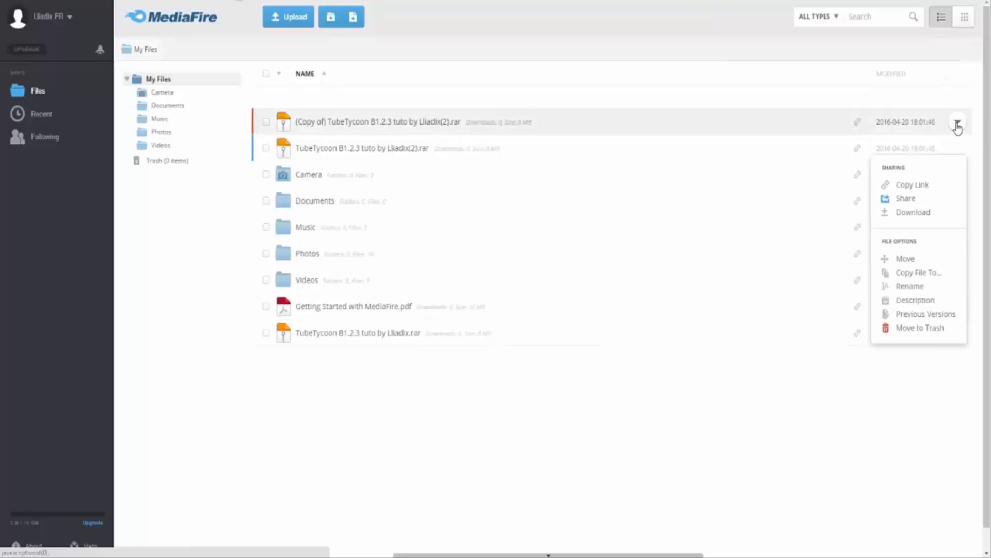
pyautogui.click(923, 329)
pyautogui.click(639, 329)
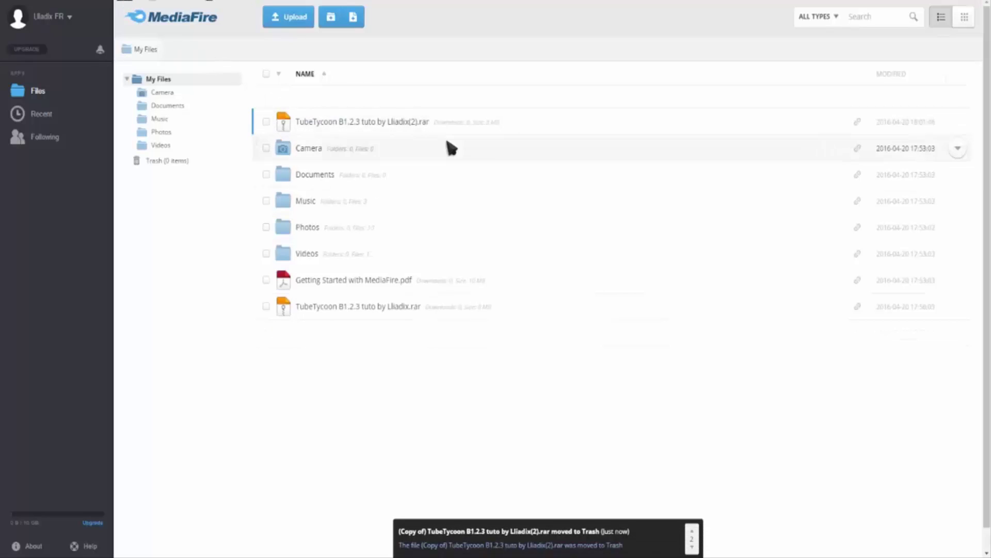
# - Show the sharing options of the remaining TubeTycoon B1.2.3 archive marked (2) in My Files
pyautogui.click(959, 123)
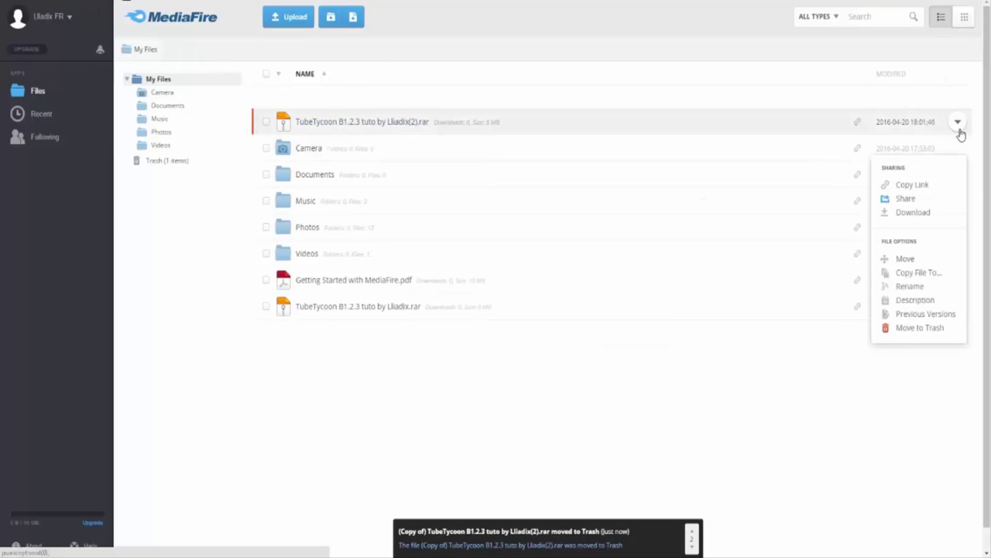
pyautogui.click(904, 193)
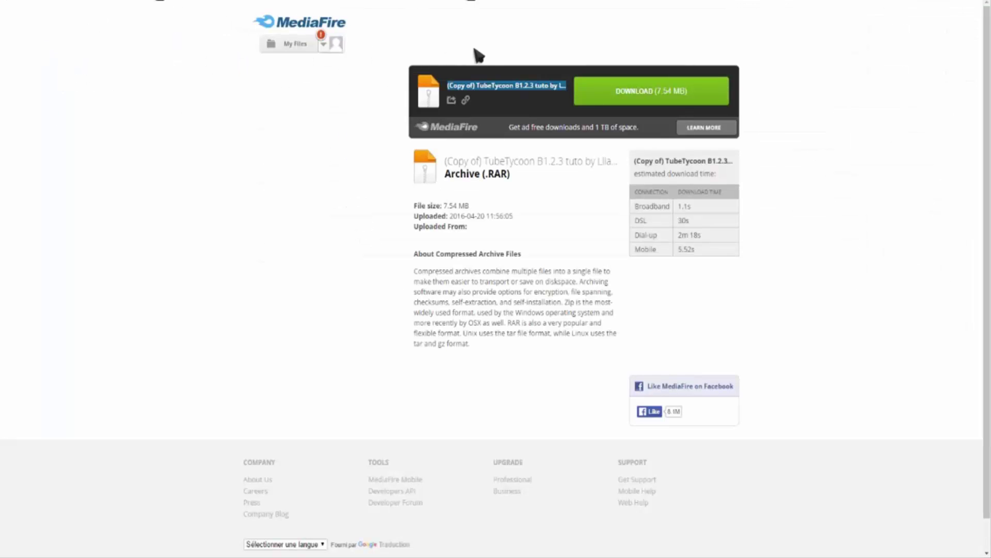
# - Start downloading the (Copy of) TubeTycoon archive from its download page, then cancel the download and dismiss the download bar
pyautogui.click(669, 99)
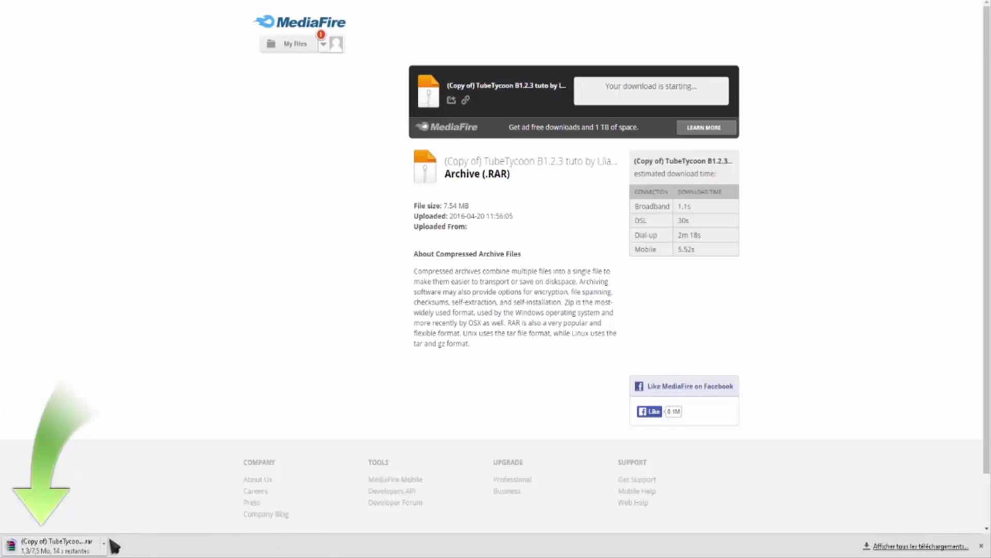
pyautogui.click(105, 542)
pyautogui.click(124, 527)
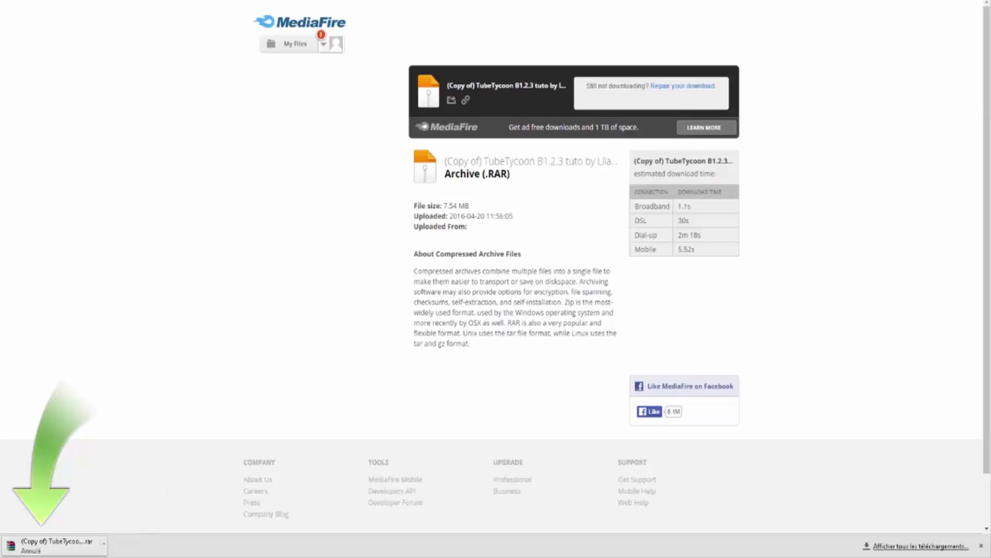
pyautogui.click(981, 545)
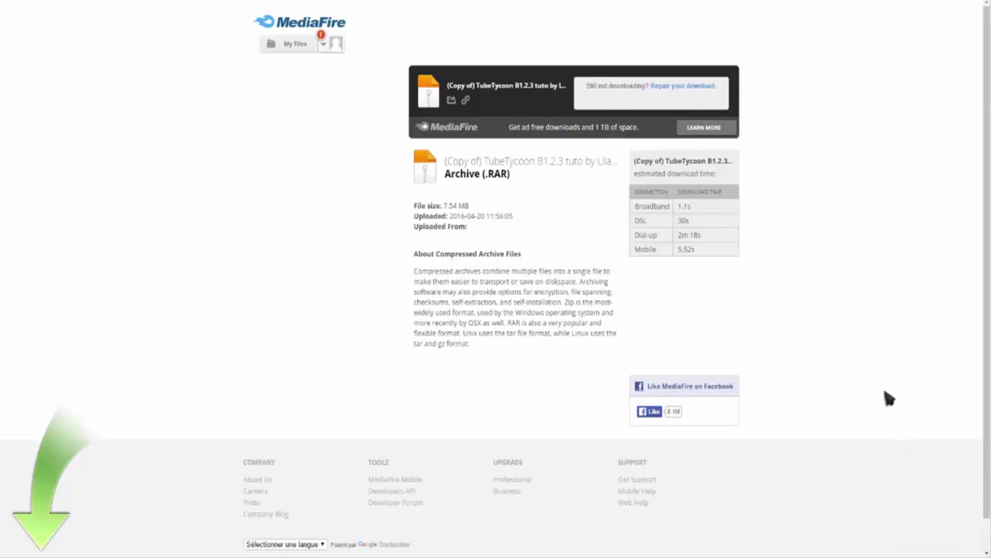